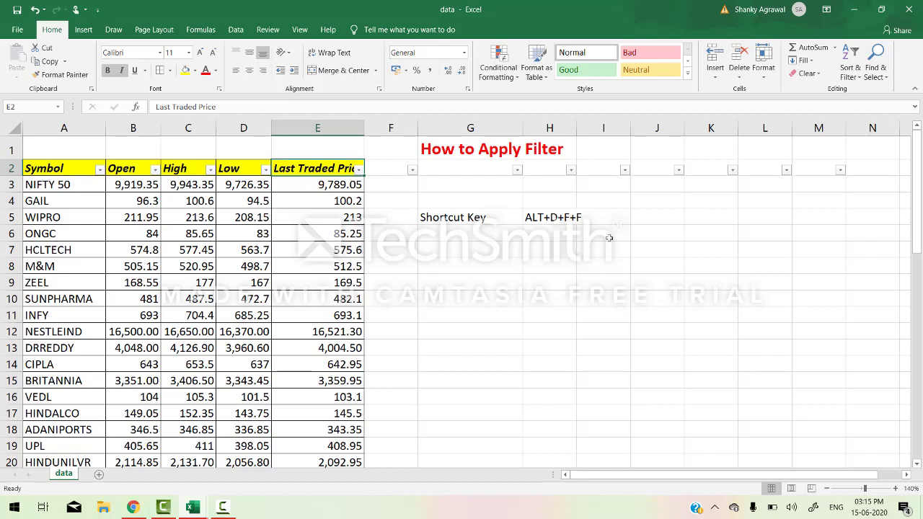
- Remove the filter from the table's header row
click(77, 185)
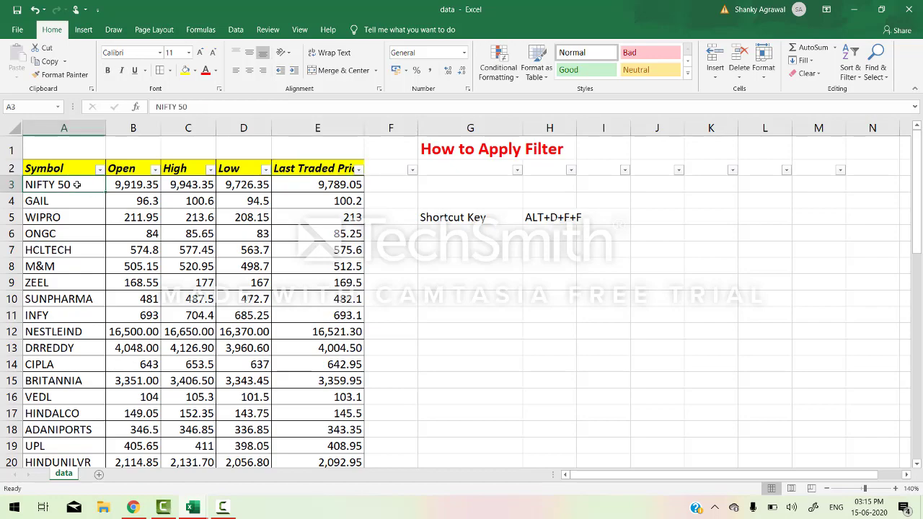
key(ctrl+Down)
key(ctrl+Right)
key(ctrl+Left)
key(ctrl+Up)
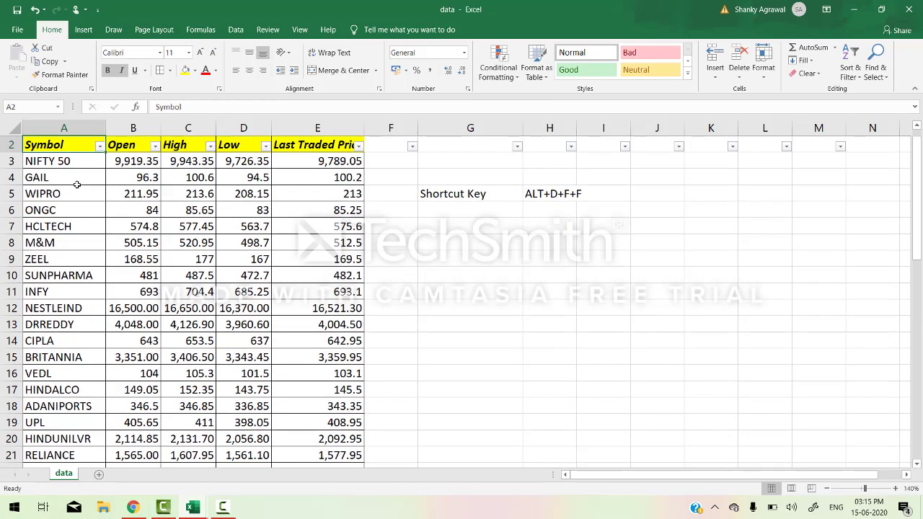
key(alt)
key(d)
key(f)
key(f)
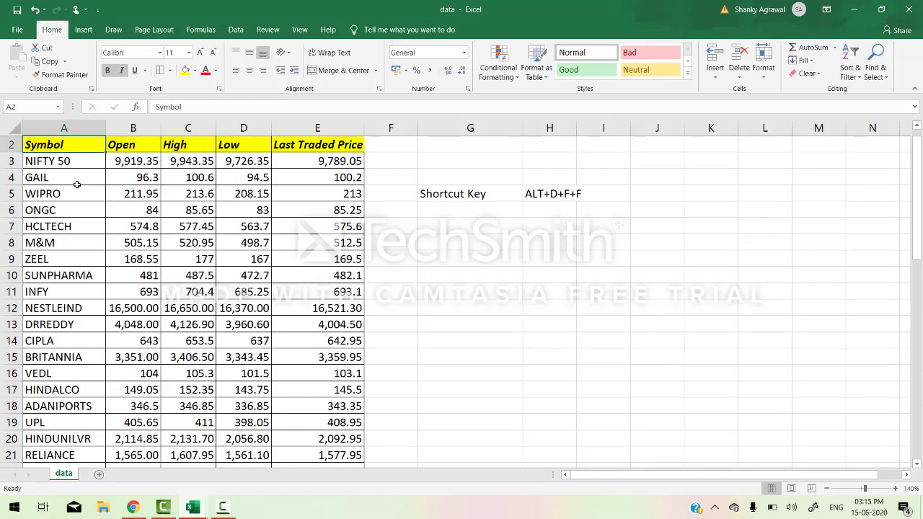
- Count the entries in the Symbol column by selecting from A3 down to the last data row
scroll(77, 185, up, 1)
click(76, 185)
key(ctrl+Down)
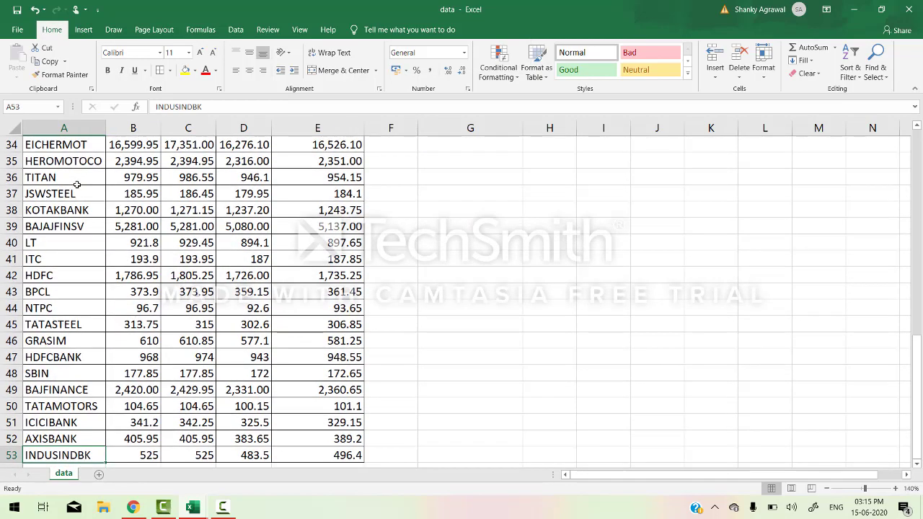
key(ctrl+Up)
key(Down)
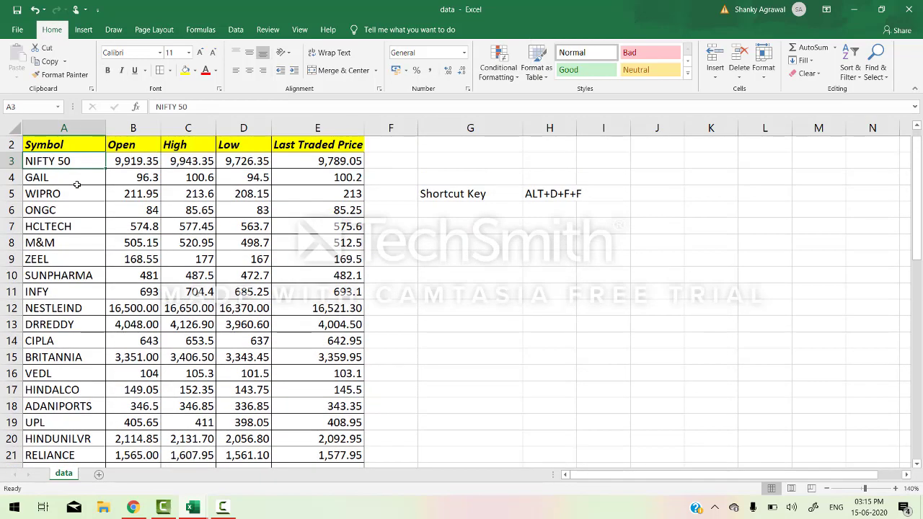
key(ctrl+shift+Down)
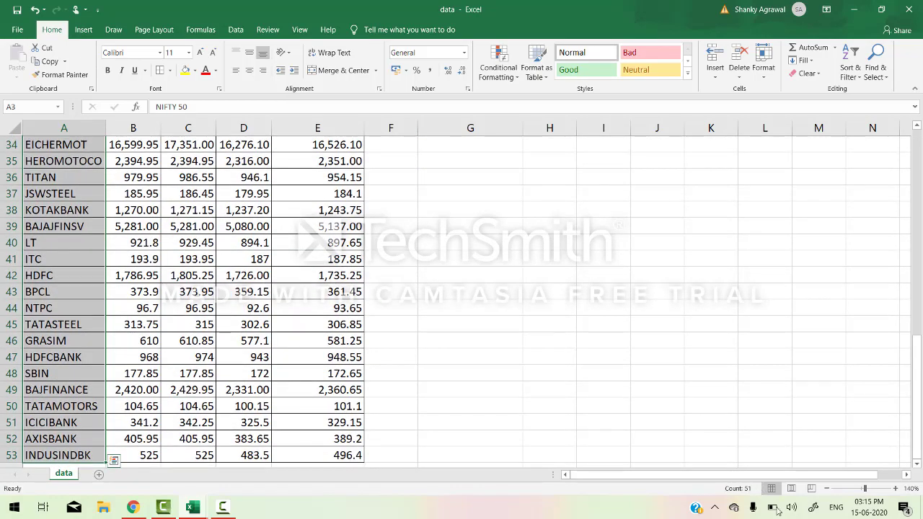
key(ctrl+Up)
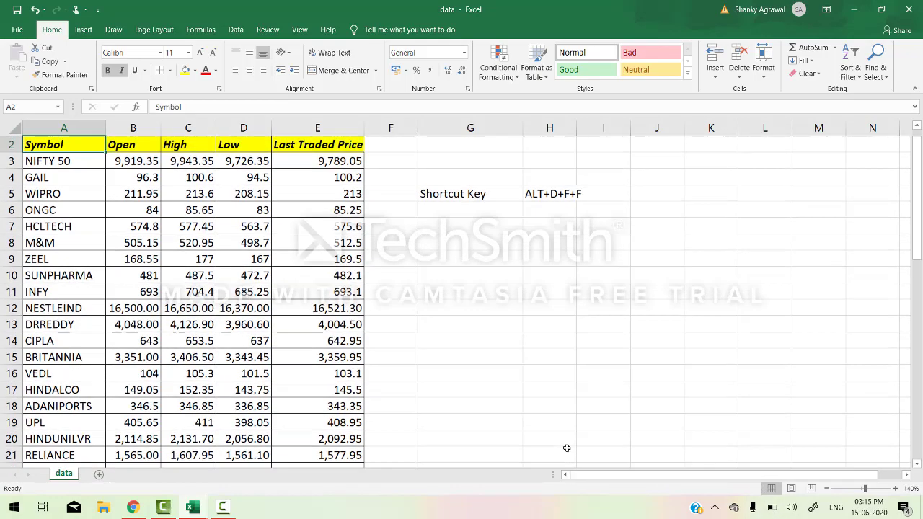
key(Right)
key(Right)
key(Up)
key(Down)
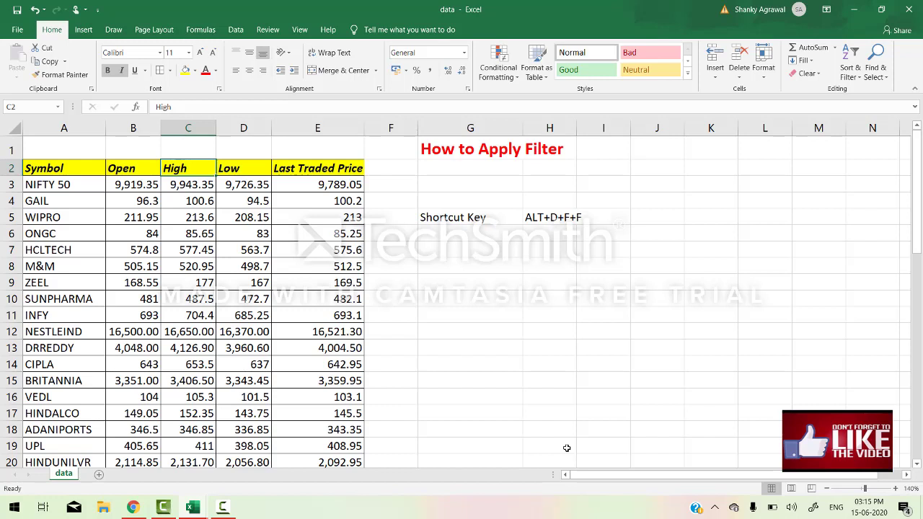
key(Down)
key(Down)
key(Down)
key(Down)
key(Down)
key(Down)
key(Down)
key(Down)
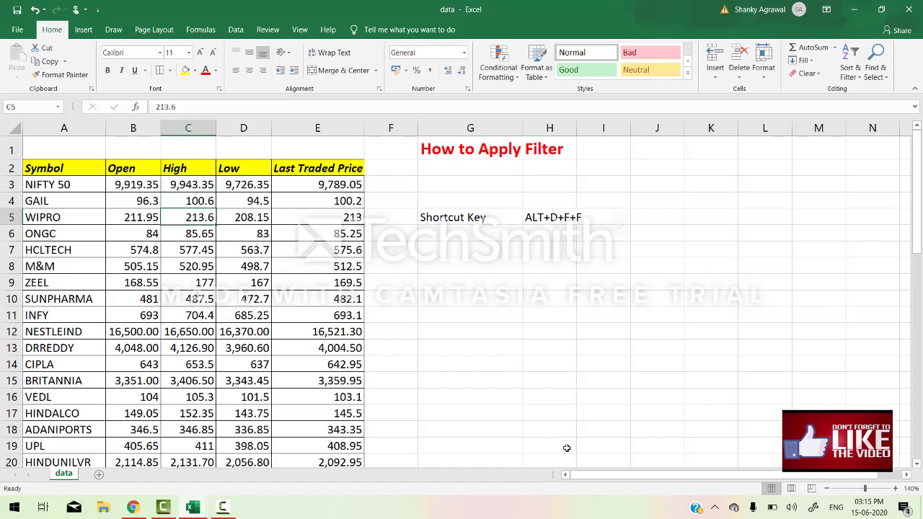
key(Up)
key(Up)
key(Up)
key(Up)
key(Up)
key(Up)
key(Up)
key(Up)
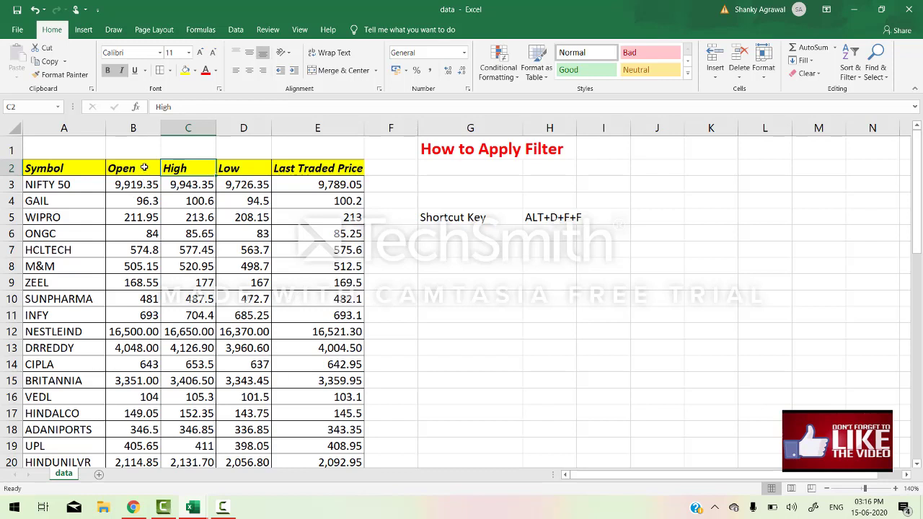
- Select the whole header row 2 and apply a filter to it with the Sort & Filter command
click(144, 168)
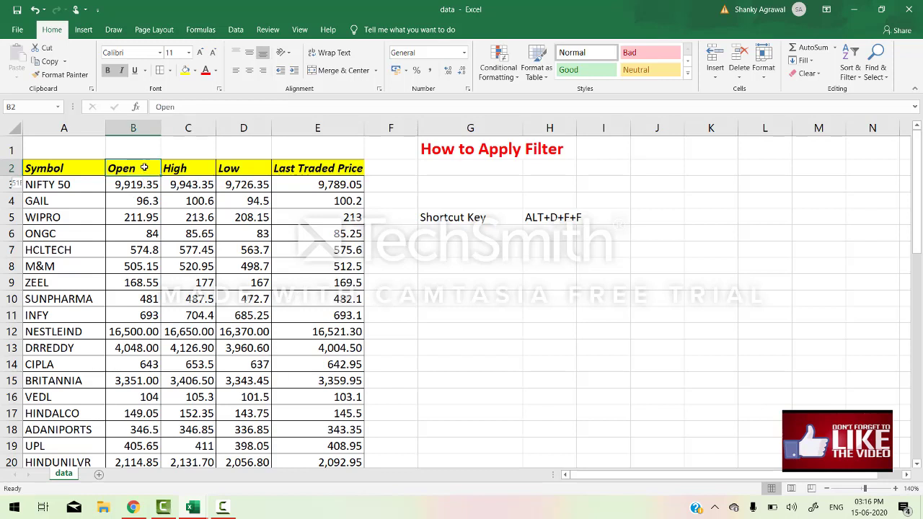
key(shift+space)
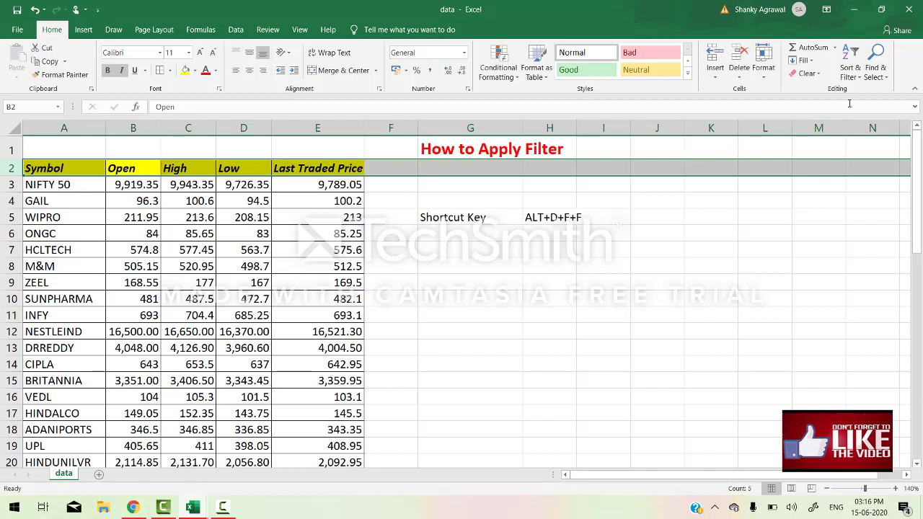
click(858, 75)
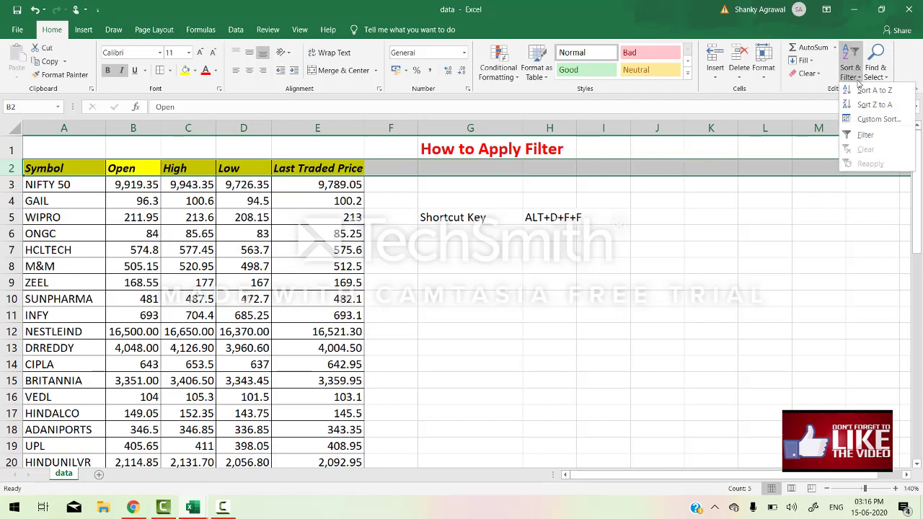
click(866, 134)
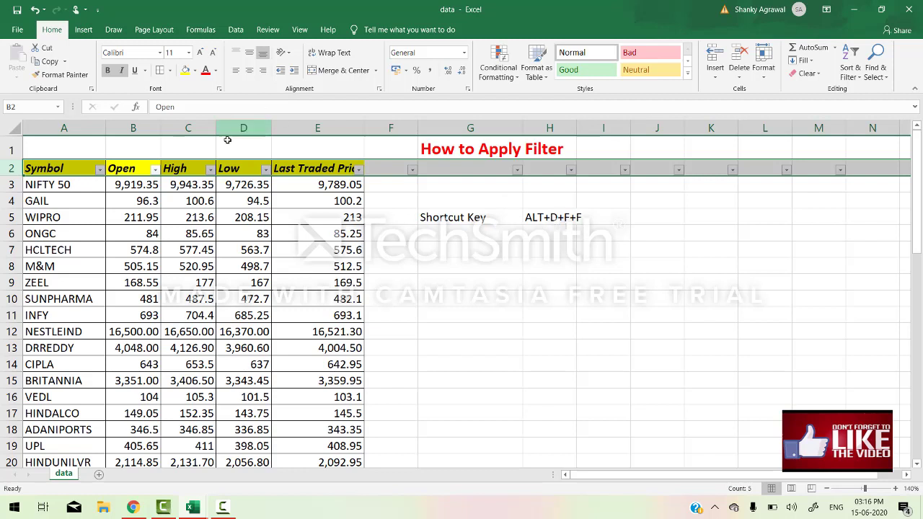
- Turn the filter off again, starting from the Low header cell
click(242, 166)
key(alt+d)
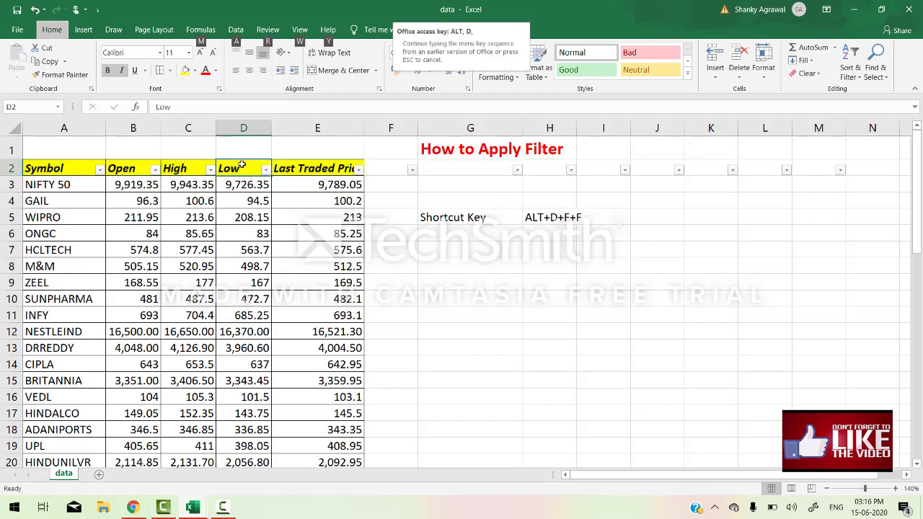
key(f)
key(f)
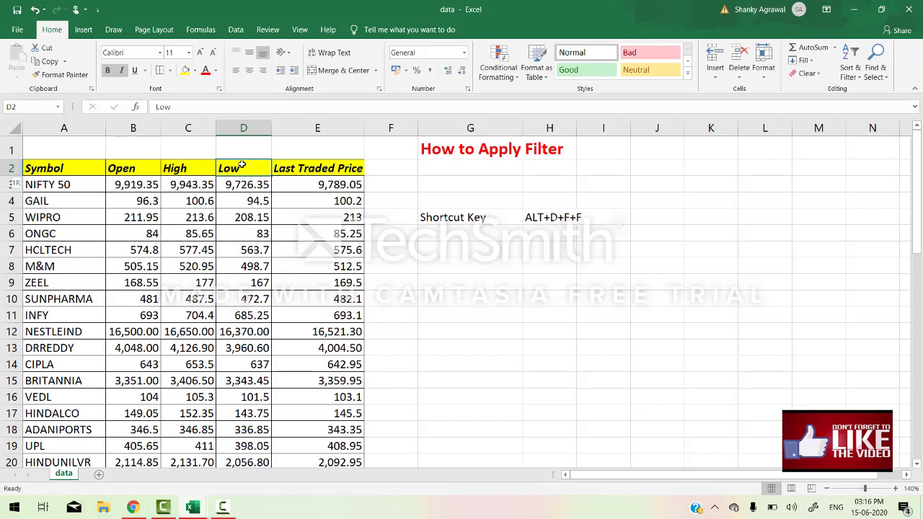
- Apply a filter to the entire header row 2 and make the High header cell active
key(shift+space)
key(ctrl+shift+l)
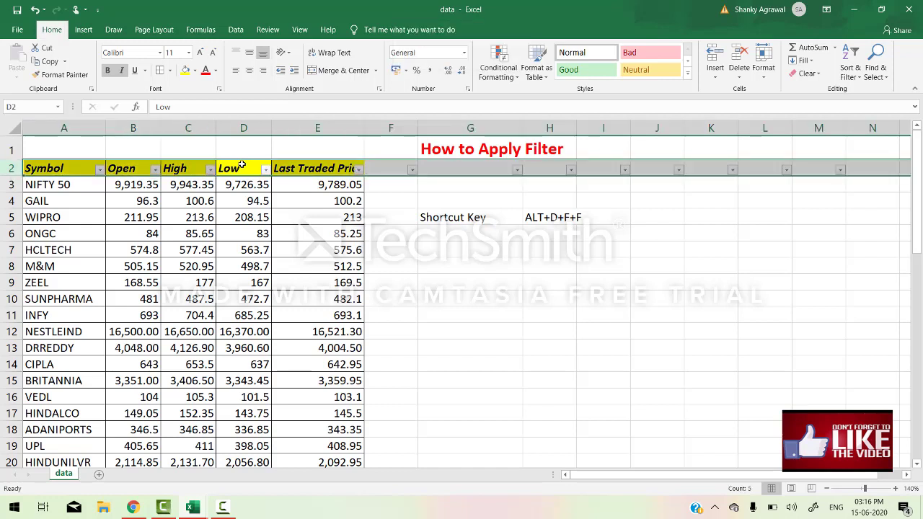
key(Right)
key(Left)
key(Left)
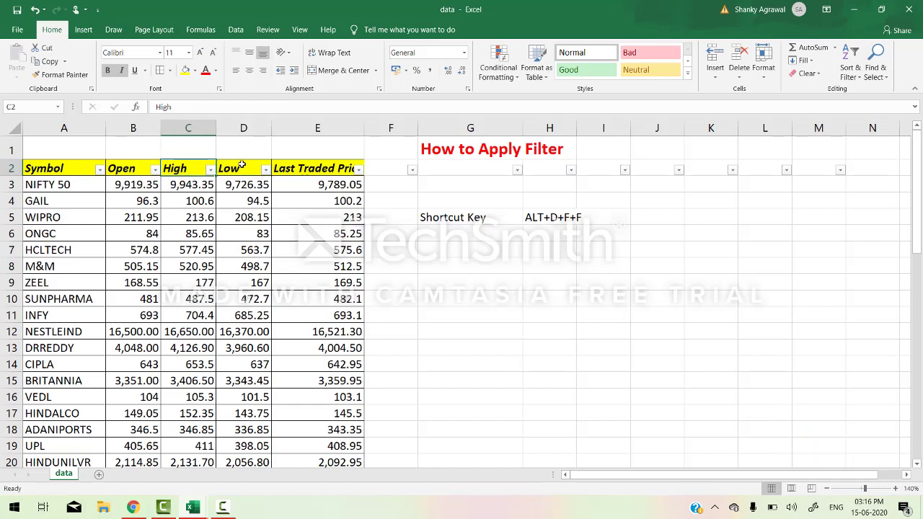
- Filter the High column to show only the values 85.65, 88.2 and 96.95
key(alt+Down)
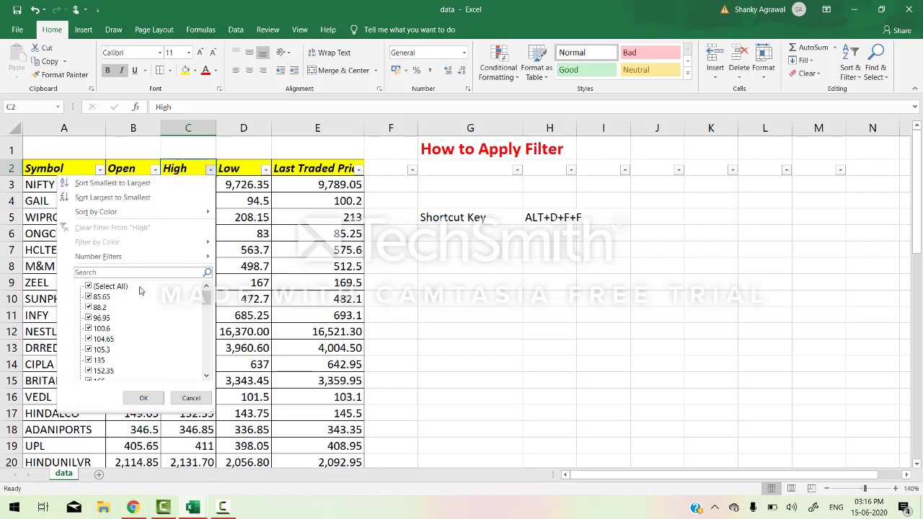
scroll(117, 308, down, 10)
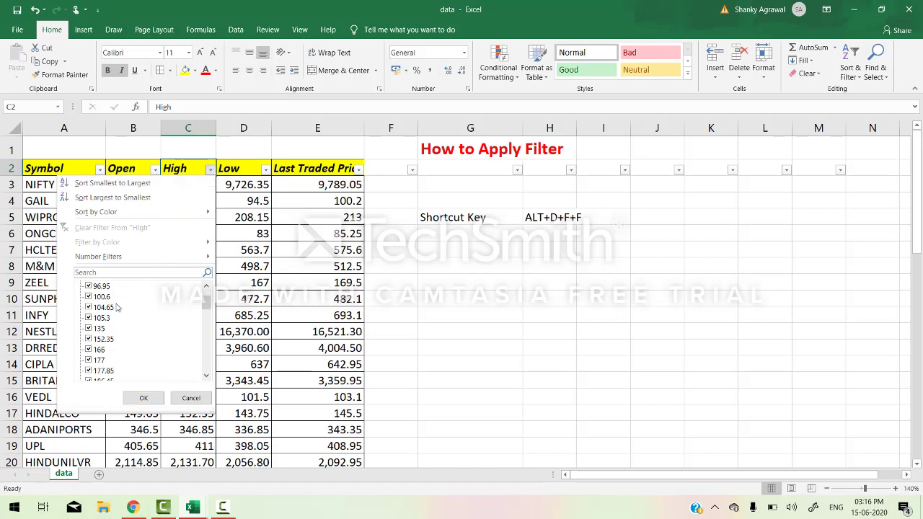
scroll(114, 357, up, 5)
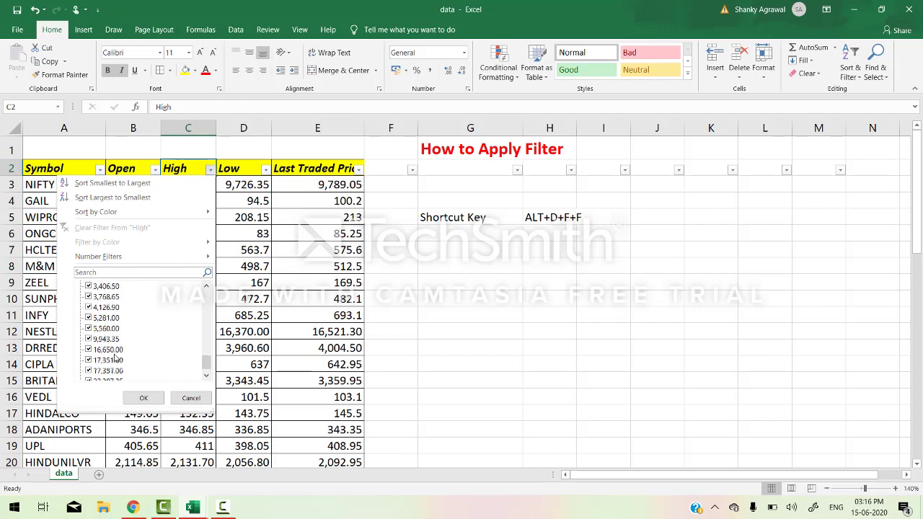
scroll(113, 358, up, 3)
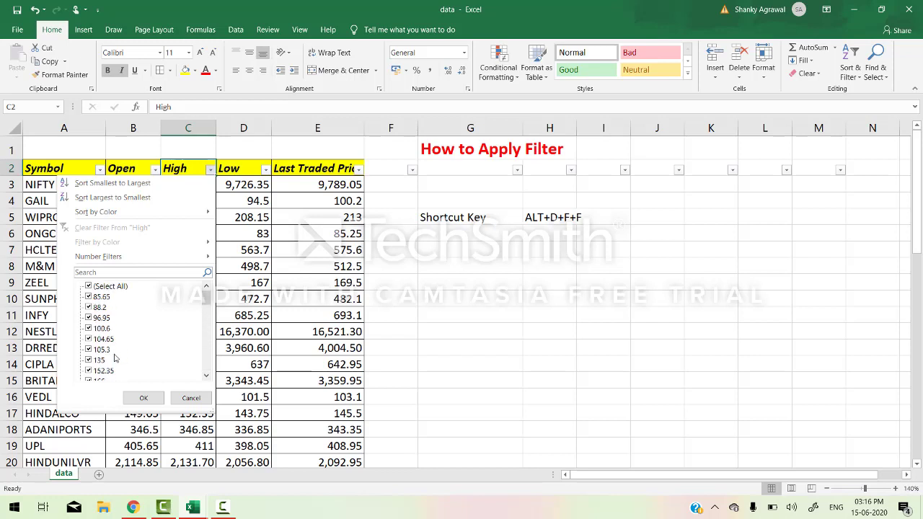
scroll(114, 302, down, 8)
scroll(114, 303, up, 8)
click(90, 287)
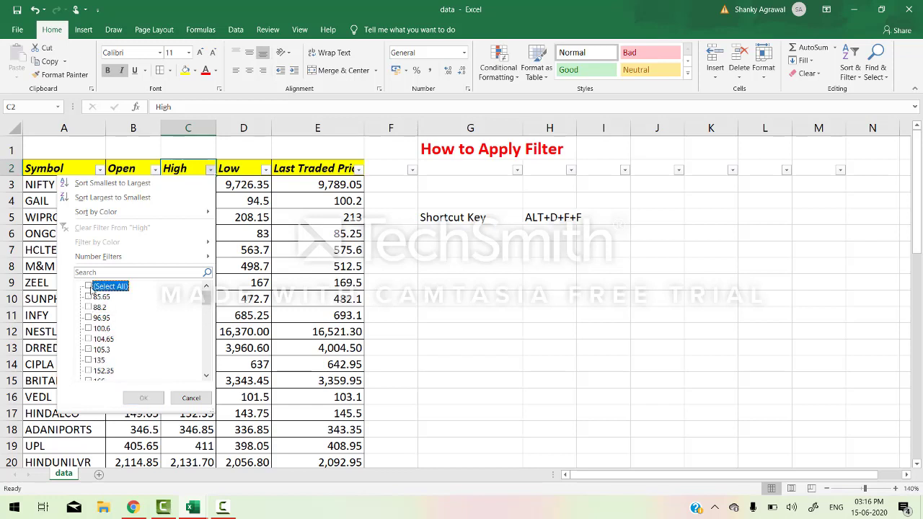
click(90, 296)
click(89, 307)
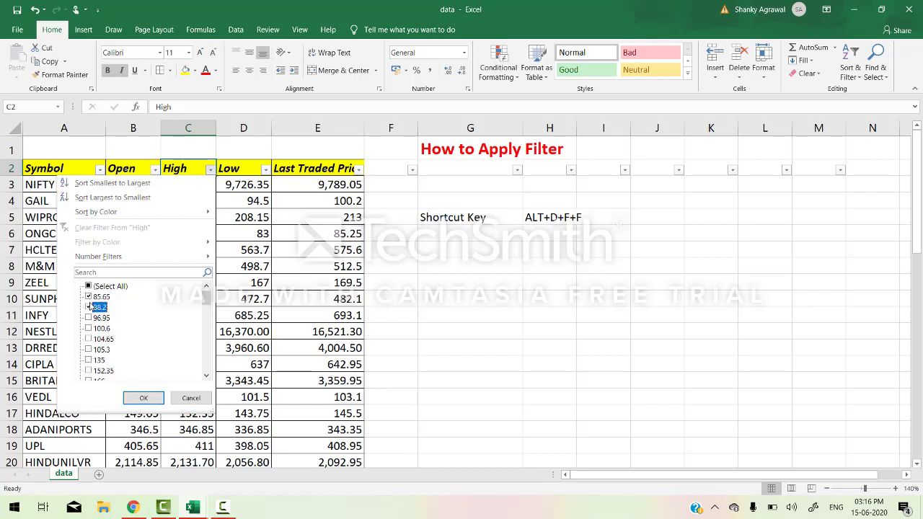
click(90, 317)
click(152, 398)
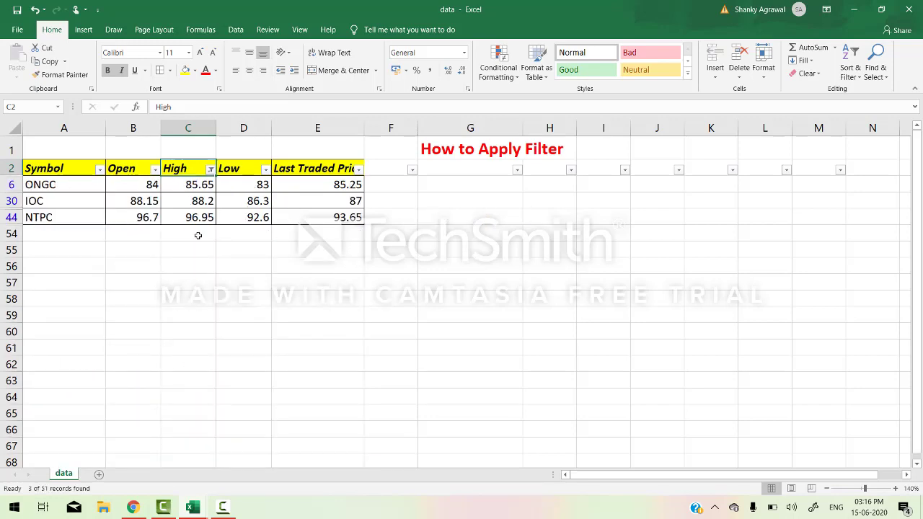
- Reselect all values in the High filter and apply a Between number filter with a lower limit of 100 and an upper limit
click(210, 169)
click(108, 287)
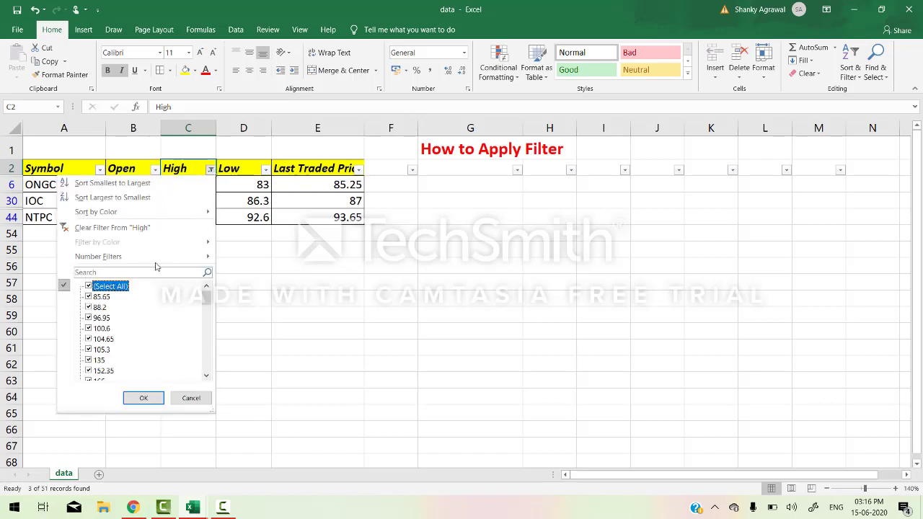
mouse_move(201, 259)
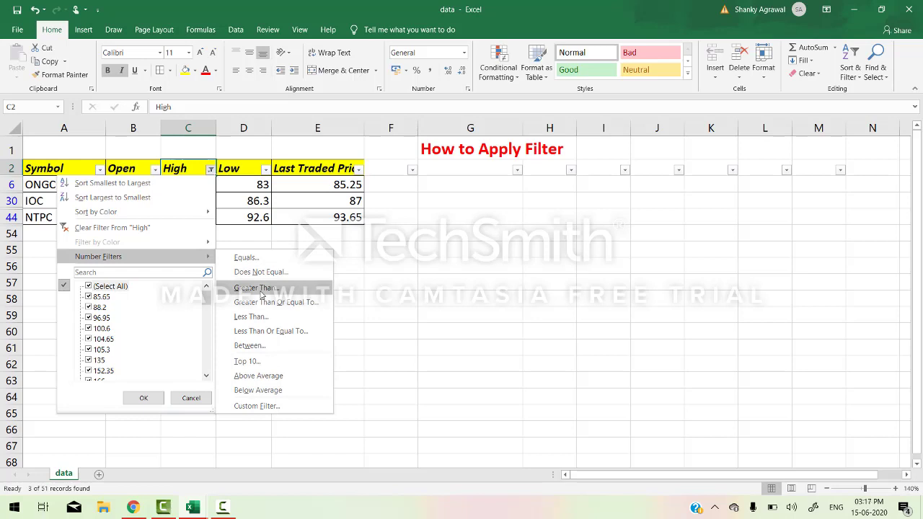
click(284, 348)
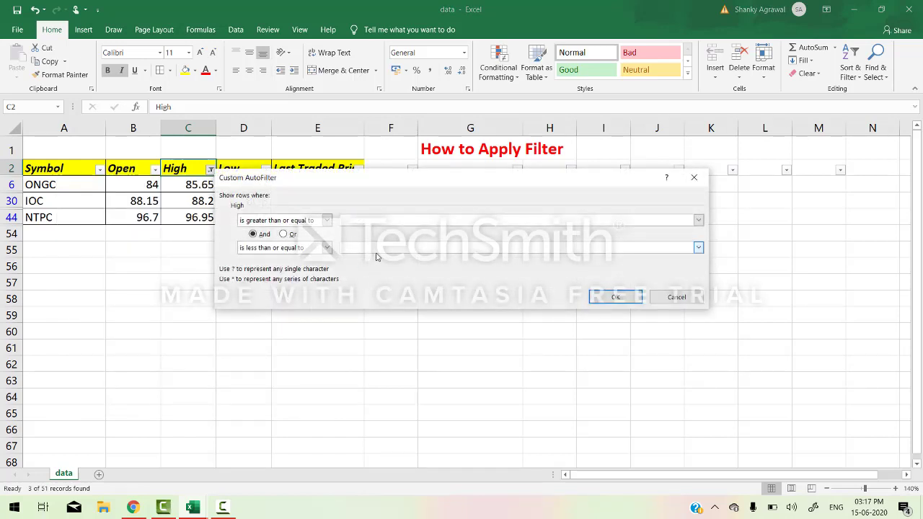
text(100)
key(Tab)
key(Tab)
key(Tab)
key(Return)
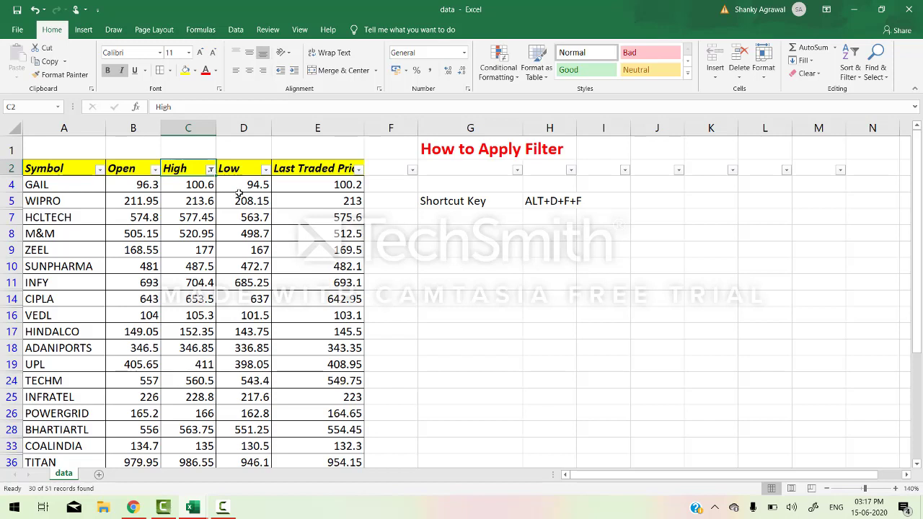
- Apply a Top 10 Items number filter to the High column
click(210, 169)
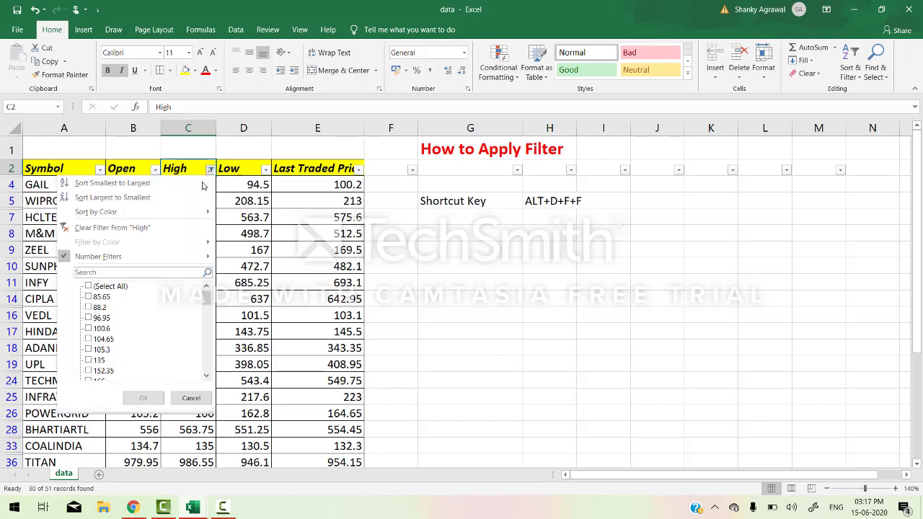
mouse_move(157, 264)
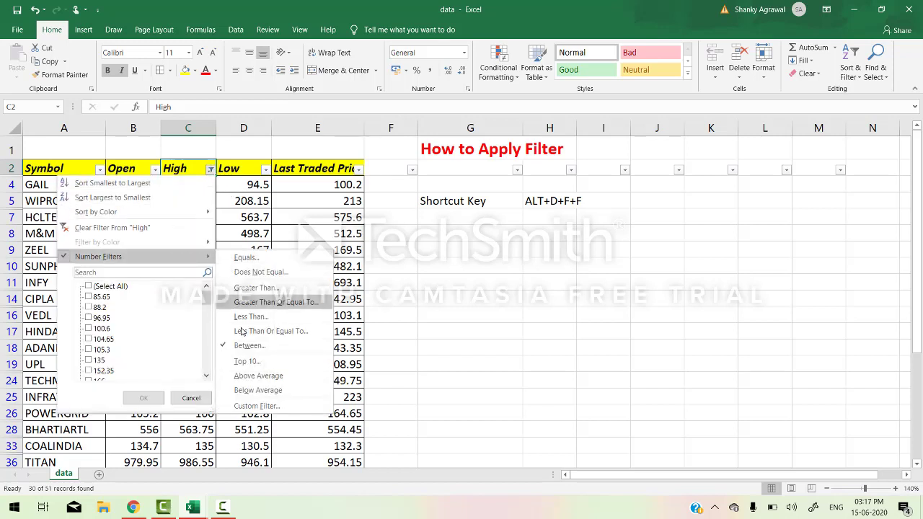
click(252, 367)
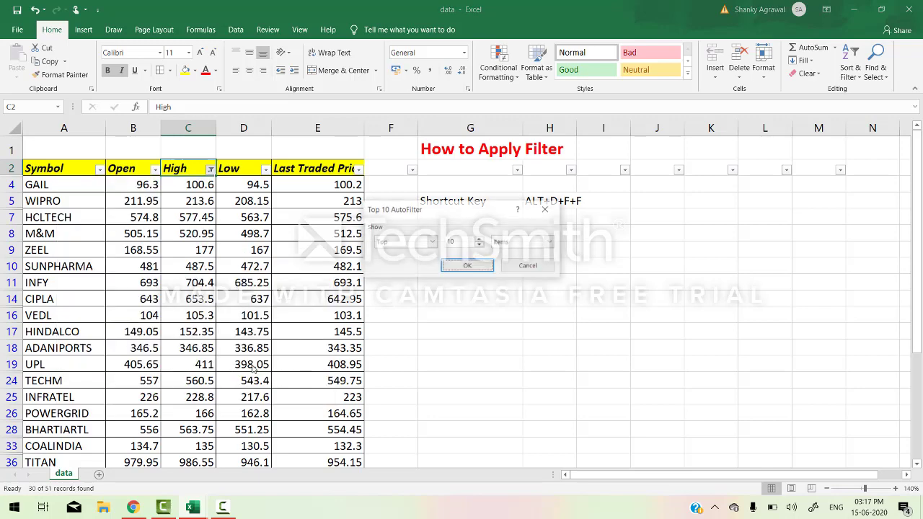
click(469, 266)
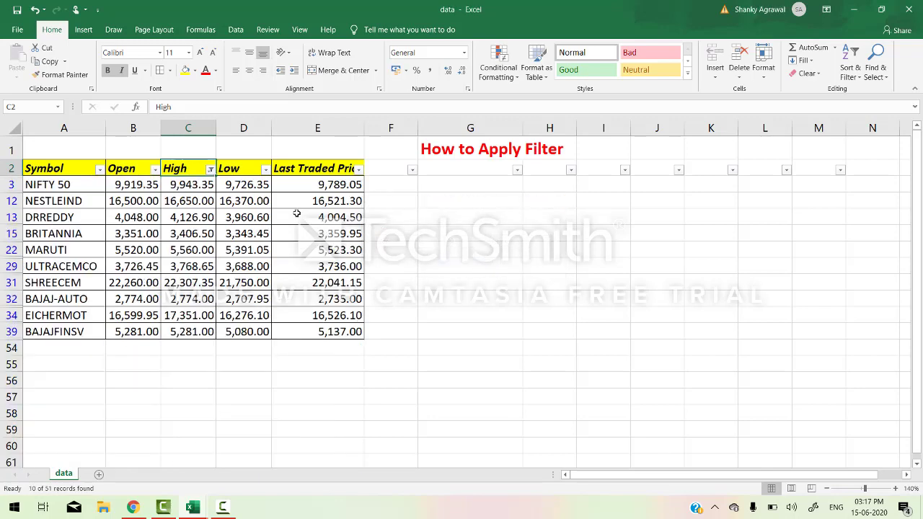
- Select the BRITANNIA row in the filtered table from Symbol through Last Traded Price
click(210, 169)
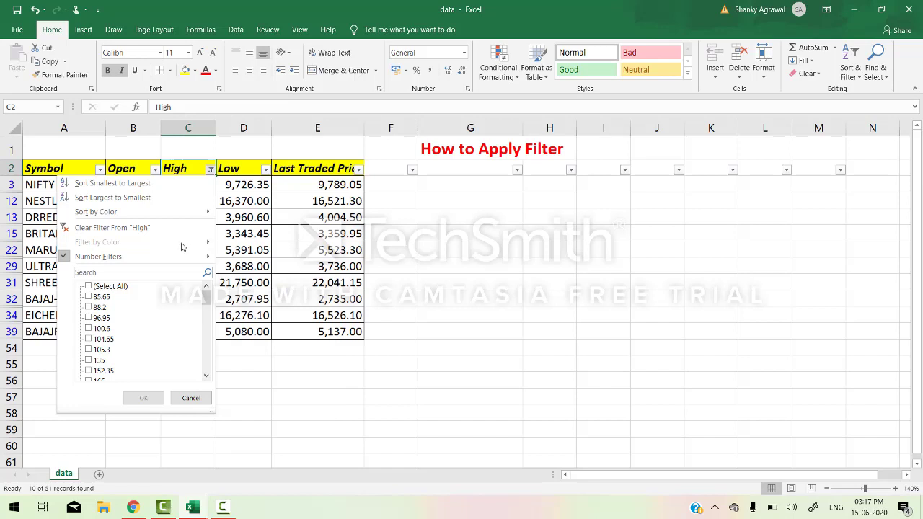
click(230, 248)
drag(102, 238, 286, 232)
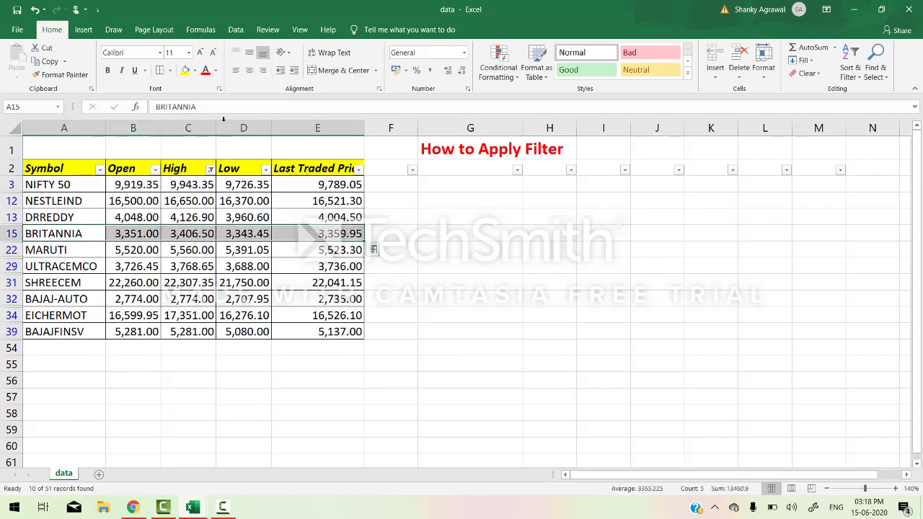
- Fill the BRITANNIA and SHREECEM rows with yellow from Symbol through Last Traded Price
click(185, 70)
drag(60, 282, 303, 283)
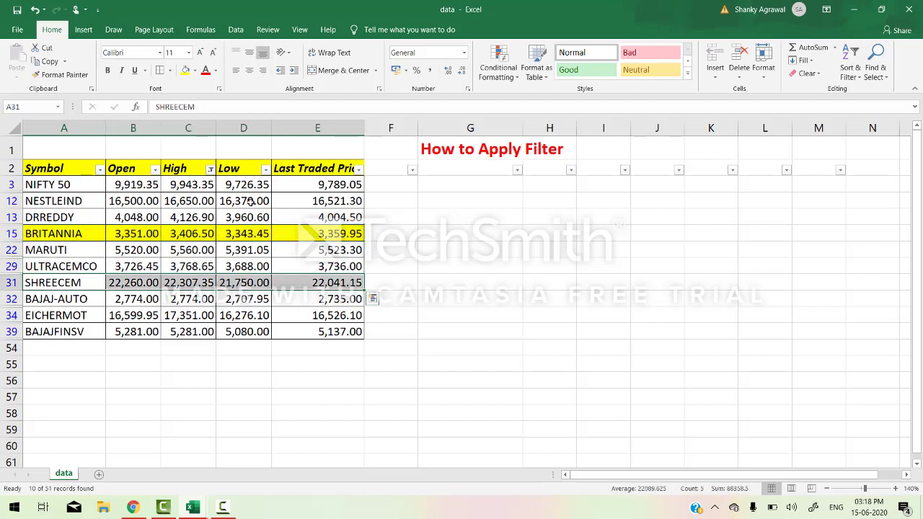
click(185, 70)
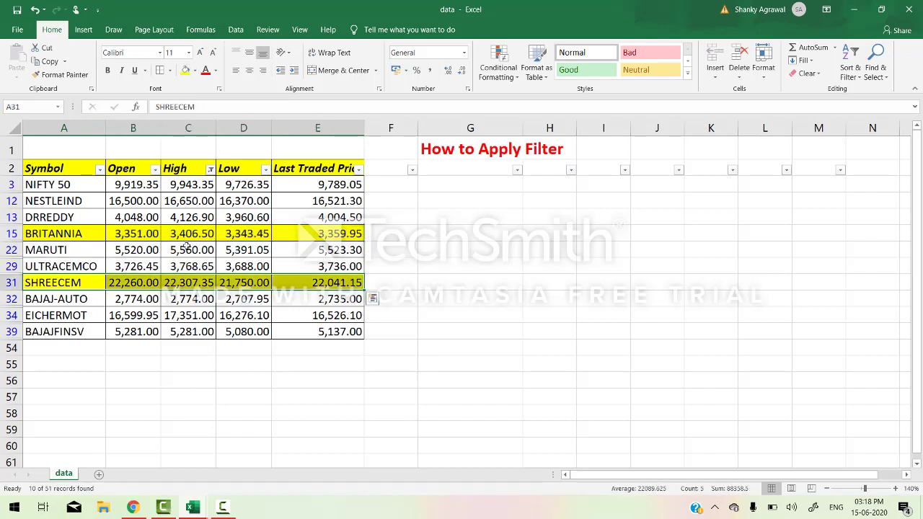
- Filter the High column by the yellow cell color
click(209, 169)
mouse_move(191, 242)
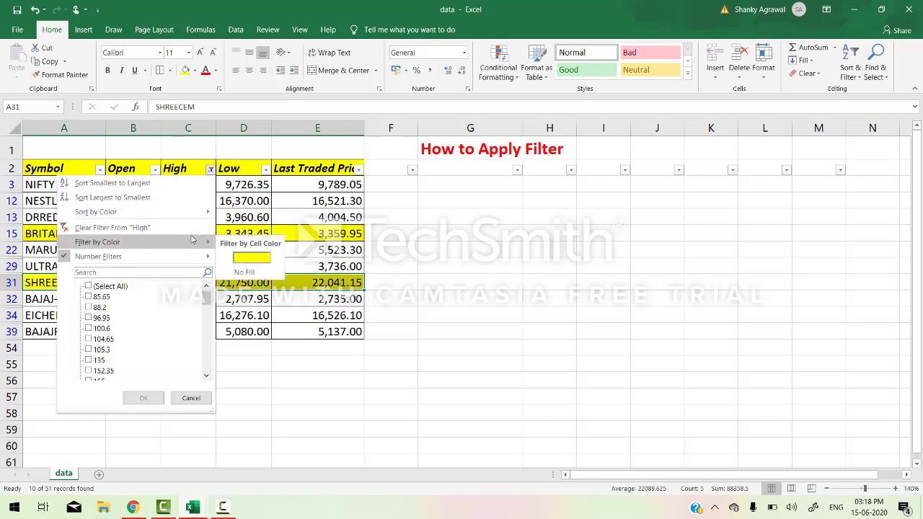
click(251, 258)
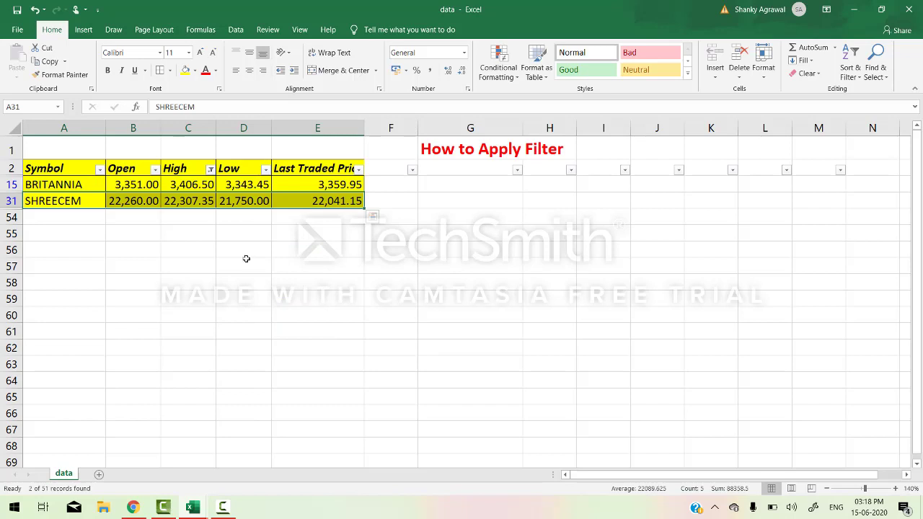
- Turn off the filter on the stock table's header row
click(199, 163)
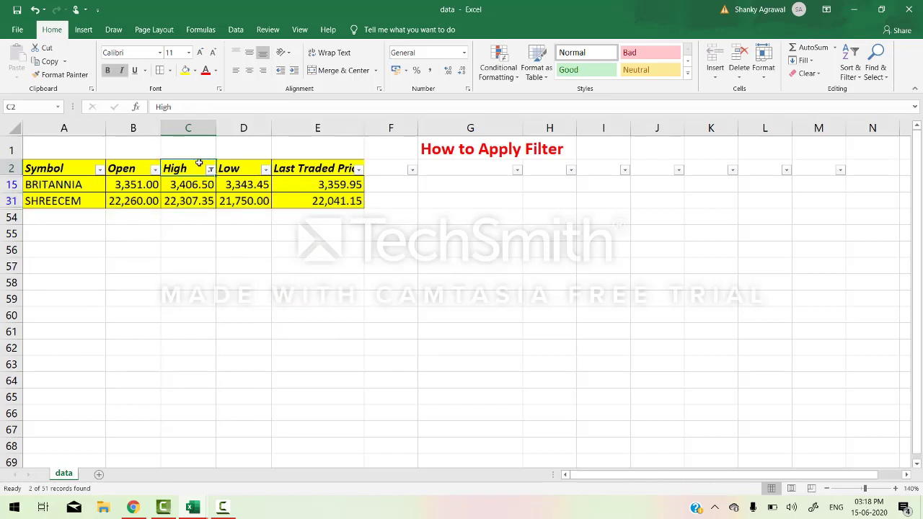
key(alt+d)
key(f)
key(f)
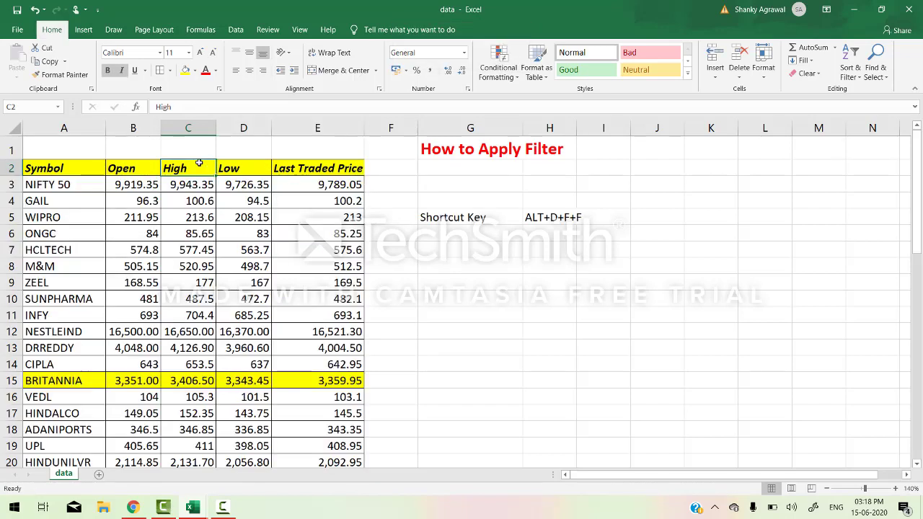
key(Down)
key(Right)
key(Right)
key(Right)
key(Right)
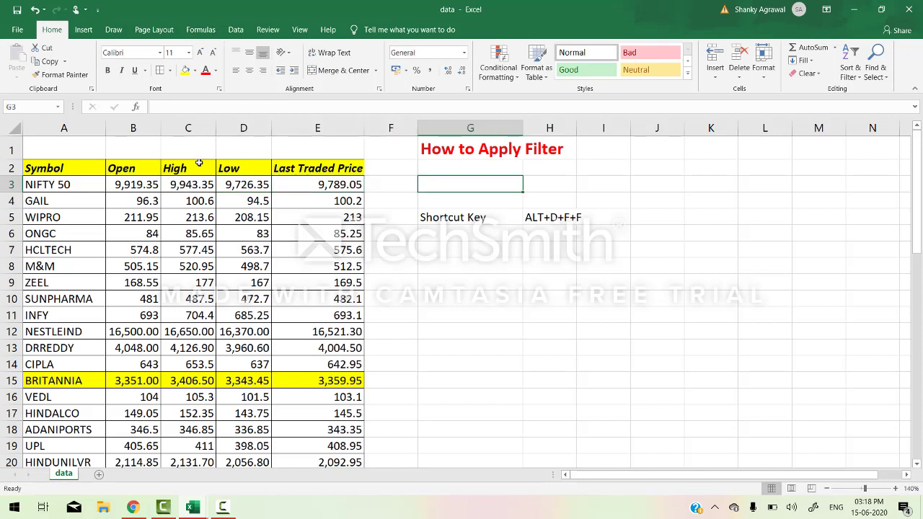
key(Up)
key(Right)
key(Left)
key(Left)
key(Left)
key(Left)
key(Left)
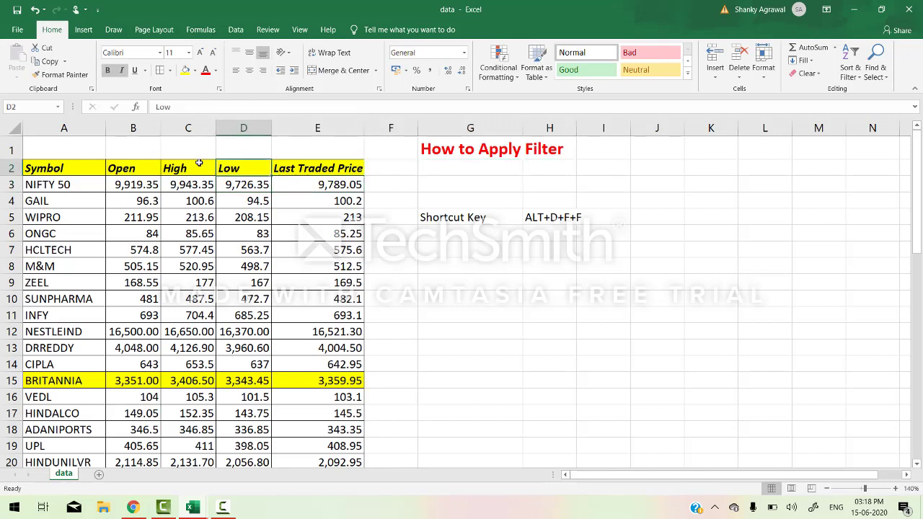
key(Right)
key(Right)
key(Right)
key(Right)
key(Right)
key(Right)
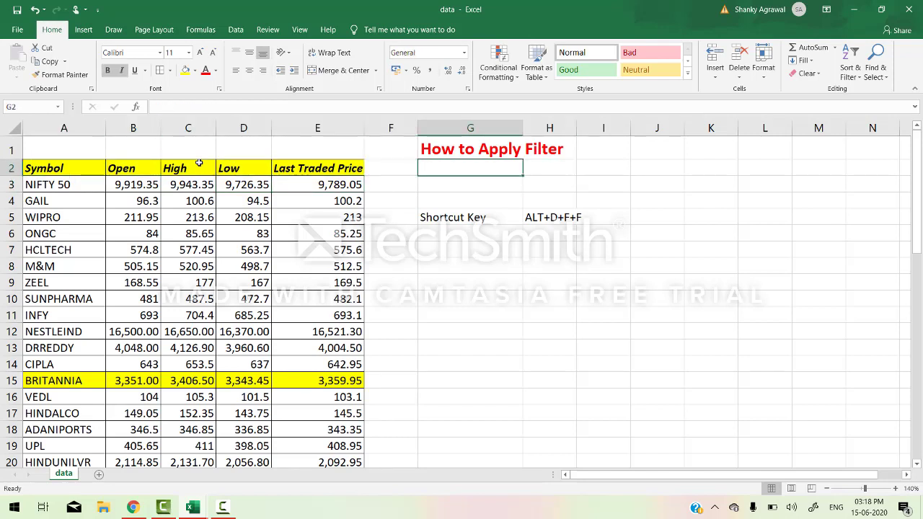
key(Right)
key(Right)
key(Right)
key(Left)
click(199, 163)
key(Left)
key(Left)
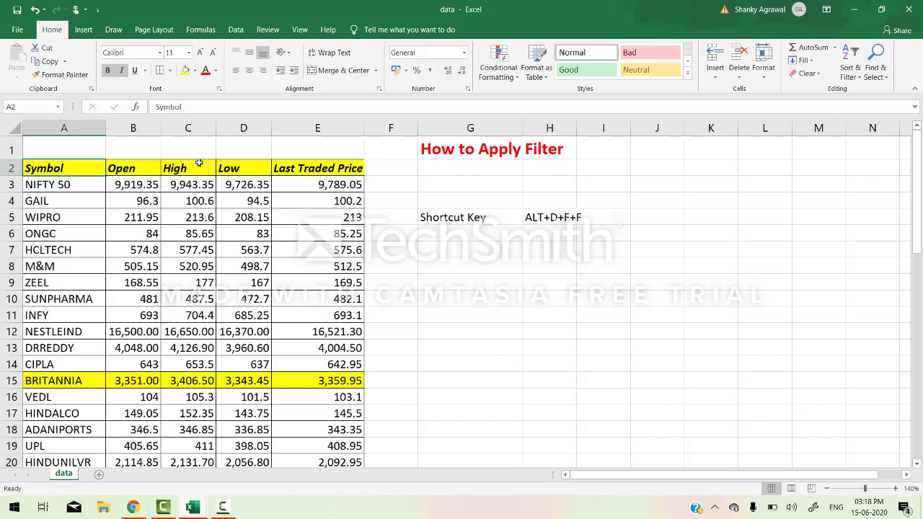